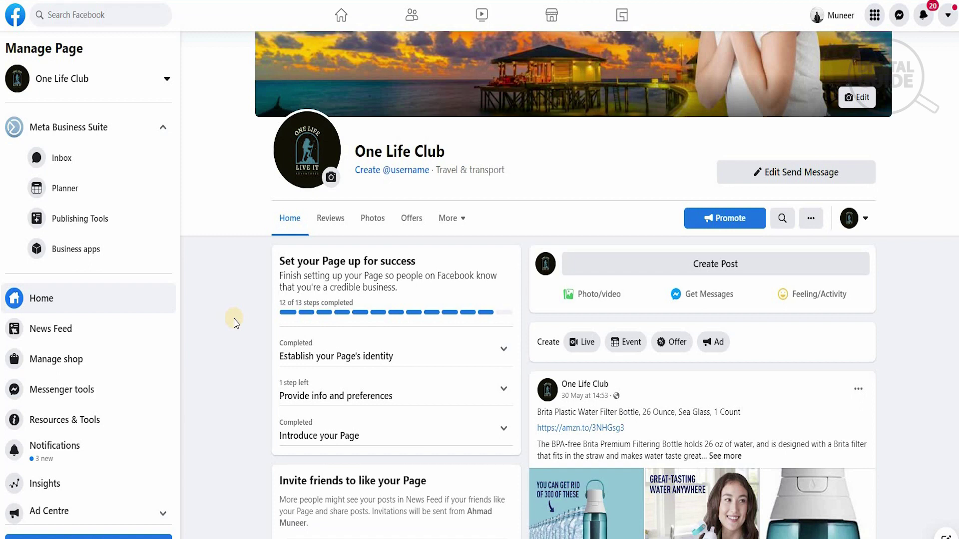
# Step: Scroll through the One Life Club Page home to review its 12-of-13 setup progress
pyautogui.scroll(-5, 235, 322)
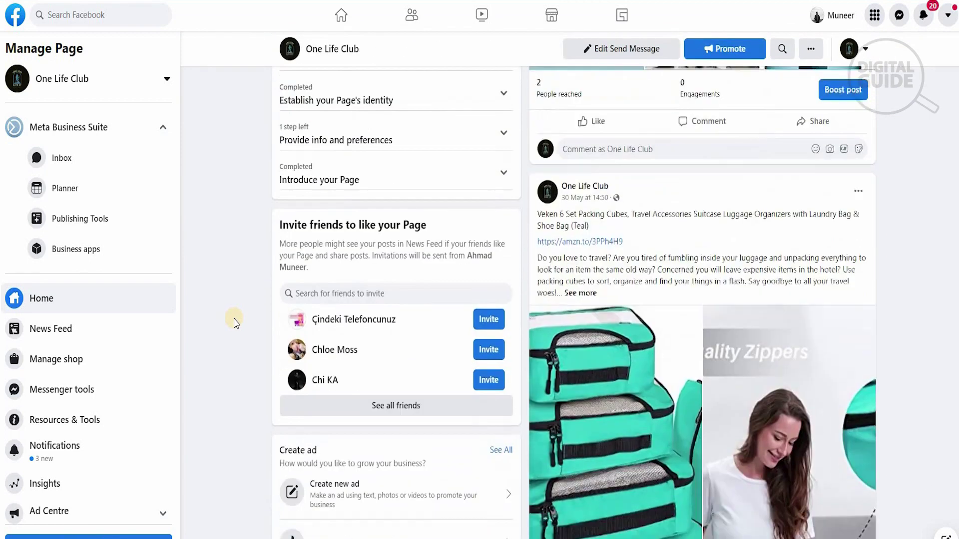
pyautogui.scroll(-4, 233, 317)
pyautogui.scroll(8, 234, 317)
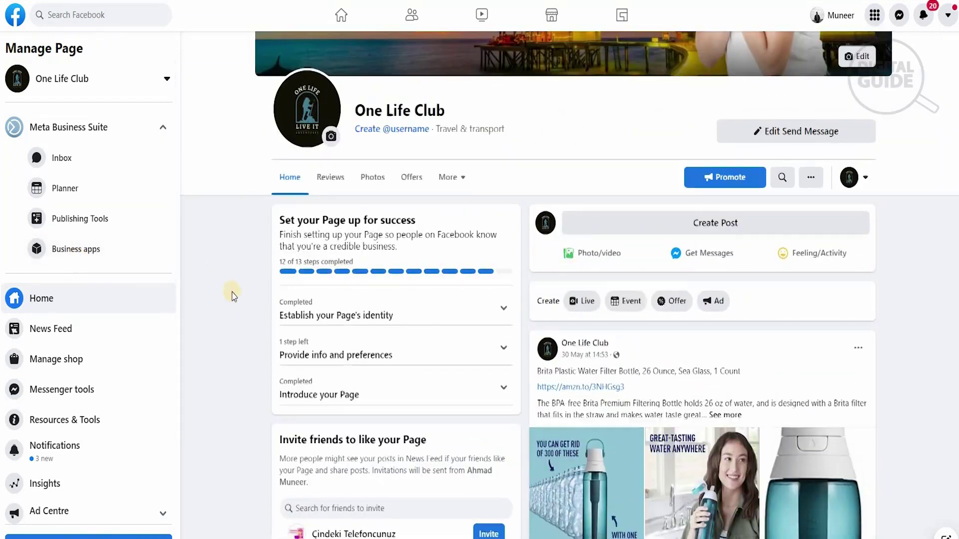
pyautogui.scroll(-1, 233, 296)
pyautogui.scroll(5, 232, 296)
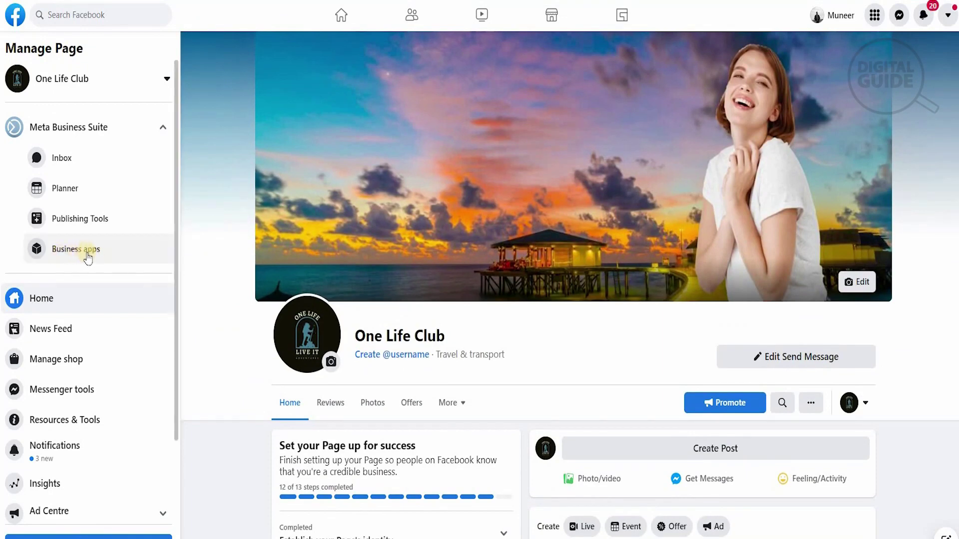
# Step: Go through Business apps and All tools to open Events Manager's empty Data sources page
pyautogui.click(63, 256)
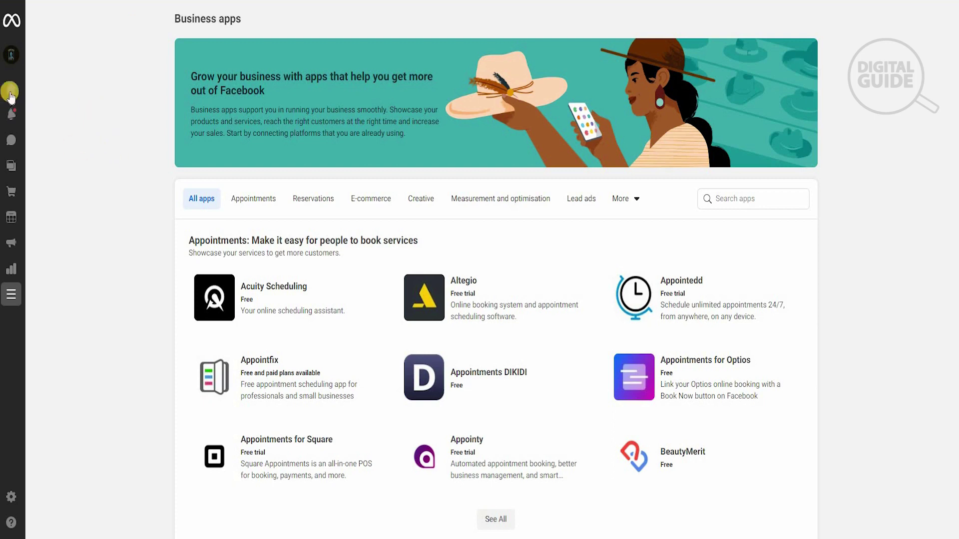
pyautogui.moveTo(12, 100)
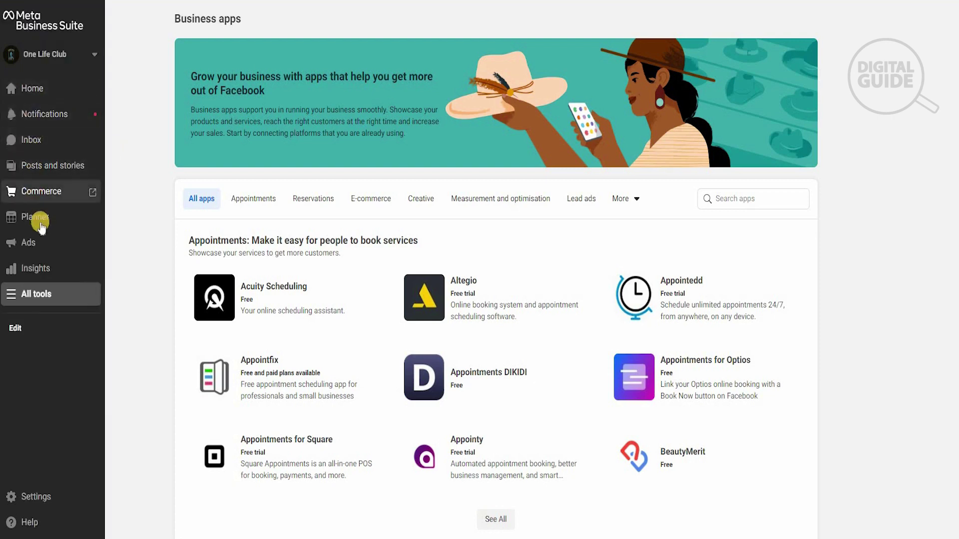
pyautogui.click(61, 292)
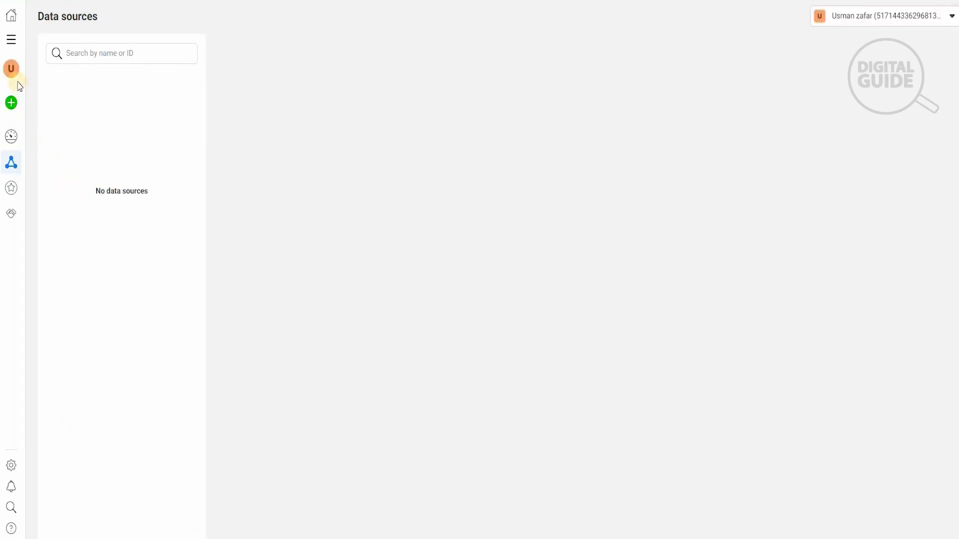
# Step: Expand the Events Manager sidebar and go to Partner integrations
pyautogui.moveTo(43, 79)
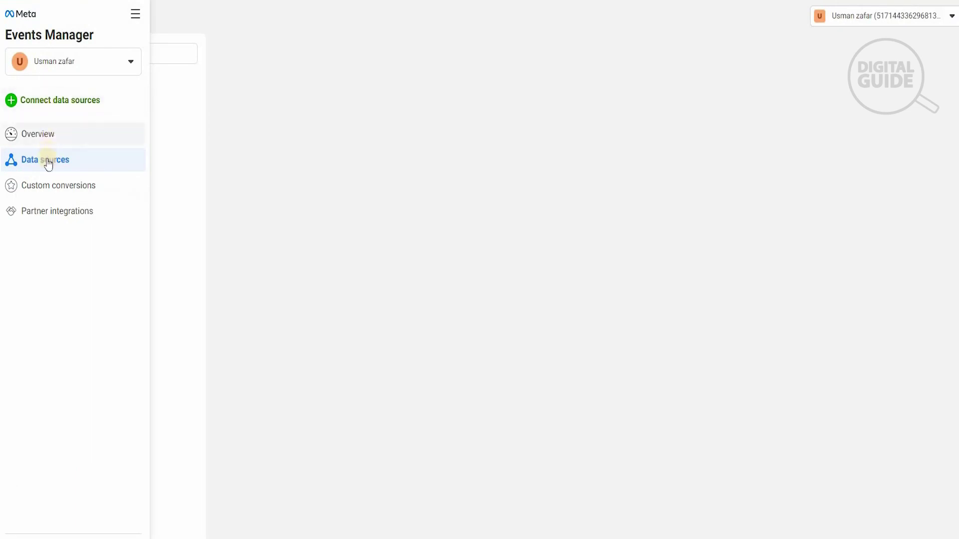
pyautogui.click(49, 213)
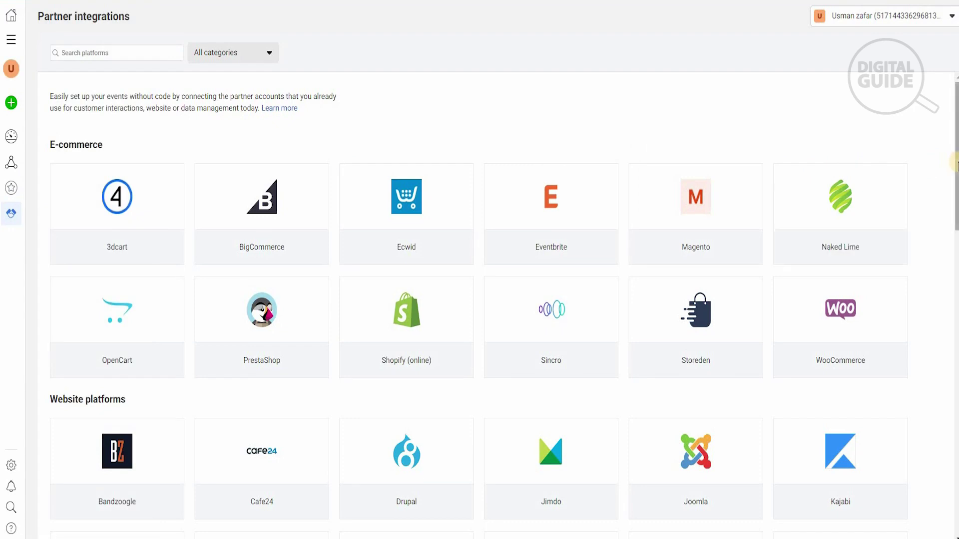
# Step: Scroll down to Website platforms and open the WordPress integration
pyautogui.moveTo(955, 165); pyautogui.dragTo(954, 243)
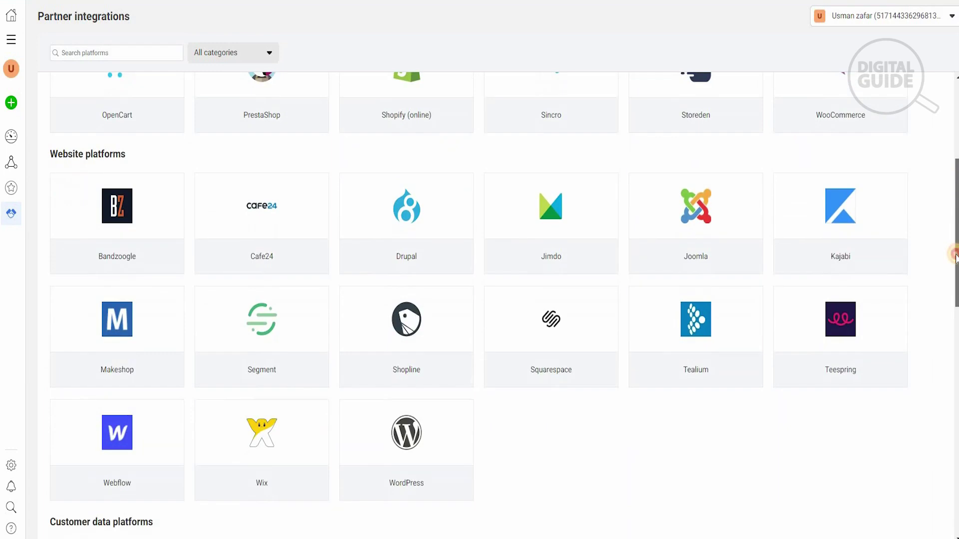
pyautogui.moveTo(954, 256); pyautogui.dragTo(955, 276)
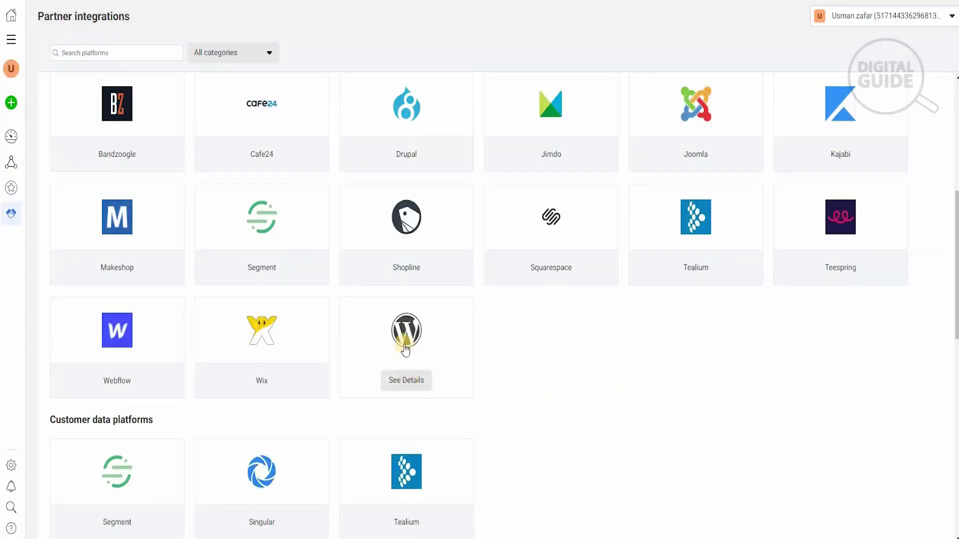
pyautogui.click(406, 348)
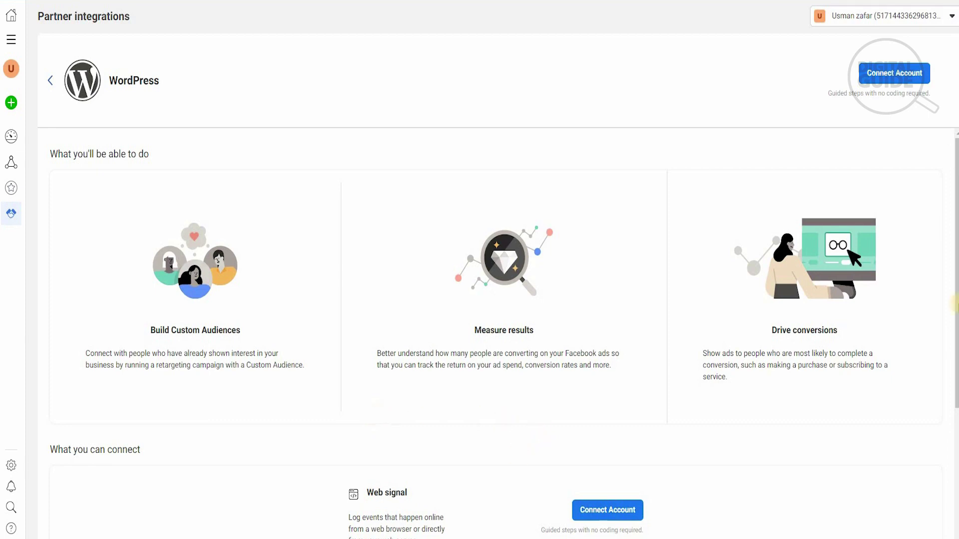
# Step: Start connecting the WordPress Web signal with Connect Account
pyautogui.scroll(-1, 954, 305)
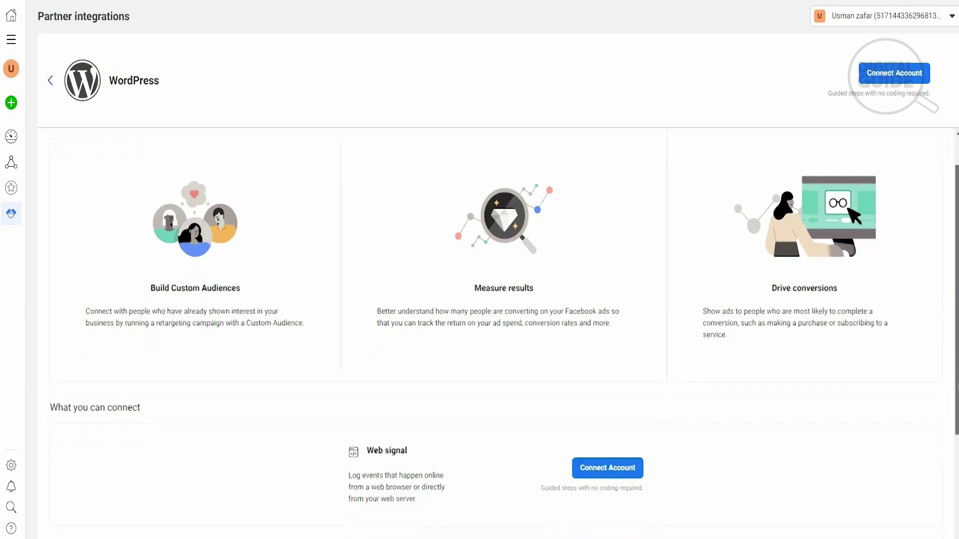
pyautogui.scroll(-3, 499, 324)
pyautogui.click(593, 361)
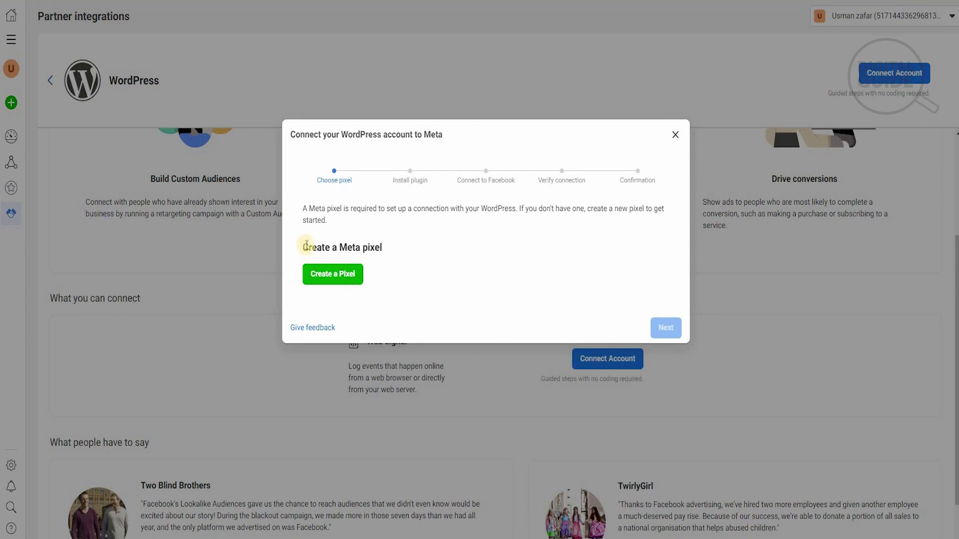
# Step: Create a Meta pixel with its default name and select it for WordPress
pyautogui.click(321, 284)
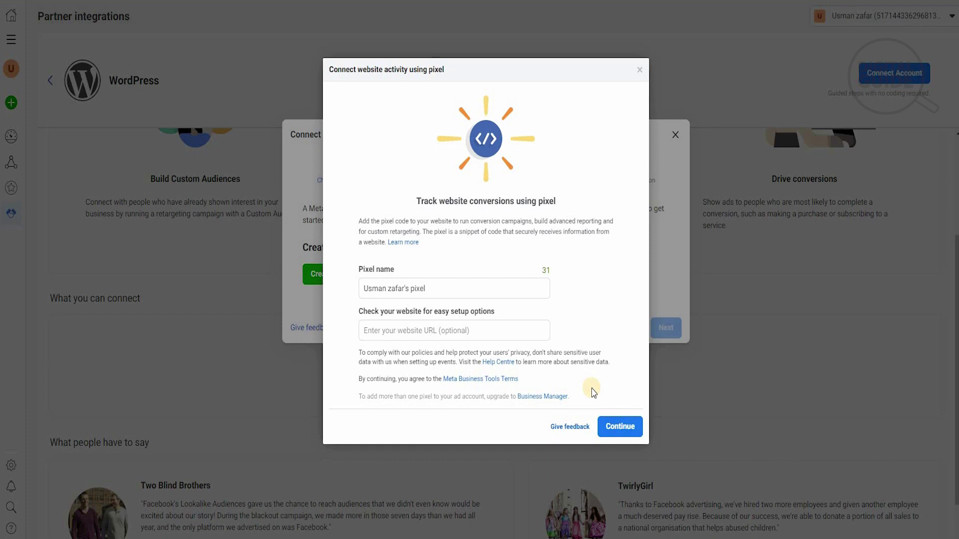
pyautogui.click(609, 429)
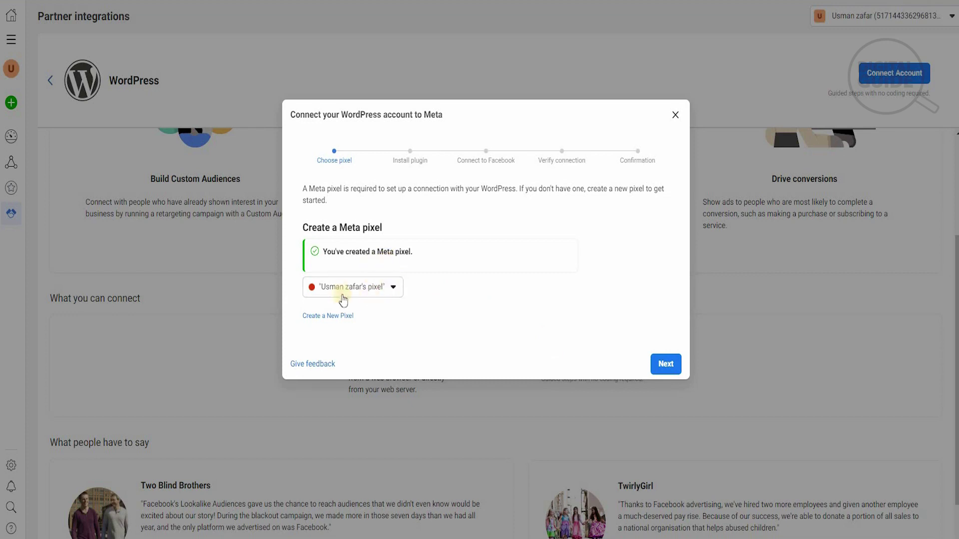
# Step: Advance past the Install plugin and Connect to Facebook steps to Verify connection
pyautogui.click(672, 364)
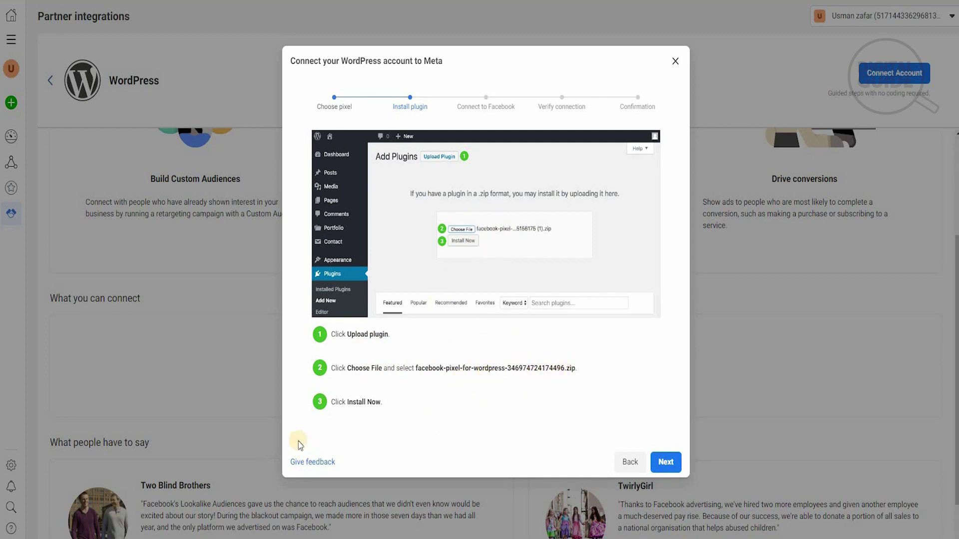
pyautogui.click(667, 458)
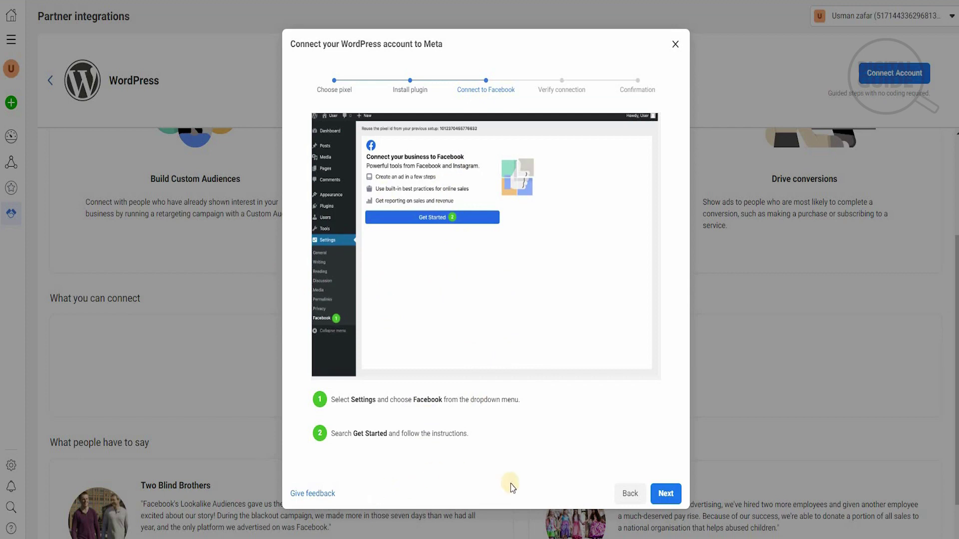
pyautogui.click(666, 492)
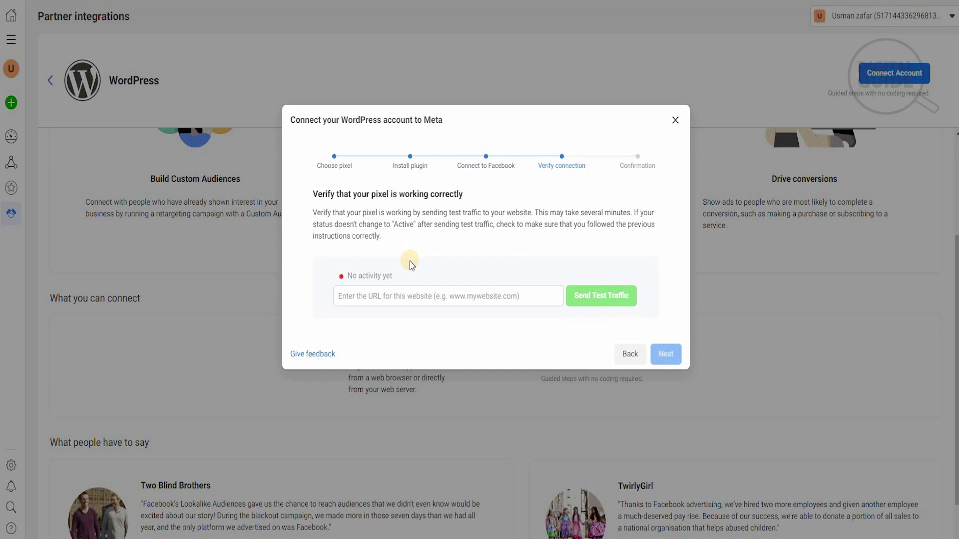
# Step: Paste thereadgram.com into the URL field and send test traffic to it
pyautogui.click(399, 294)
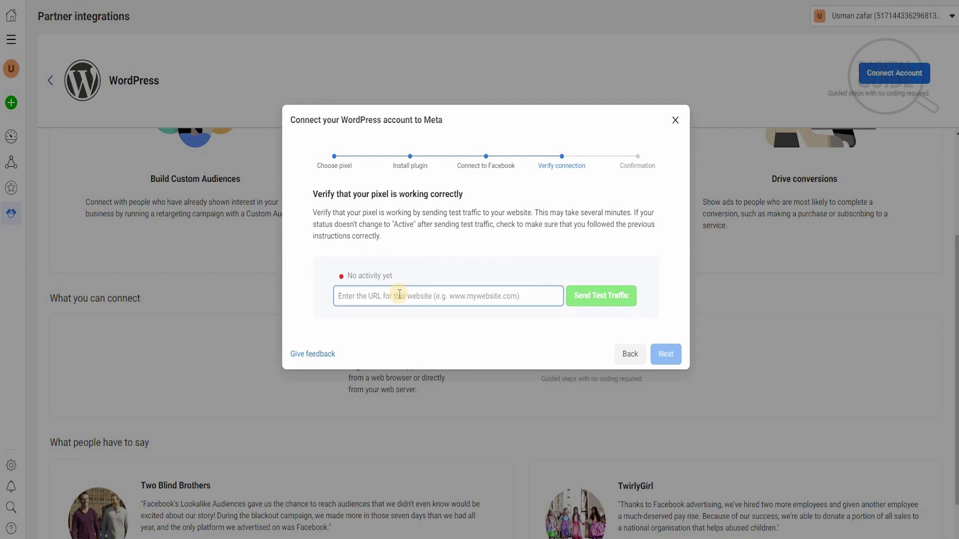
pyautogui.write('thereadgram.com')
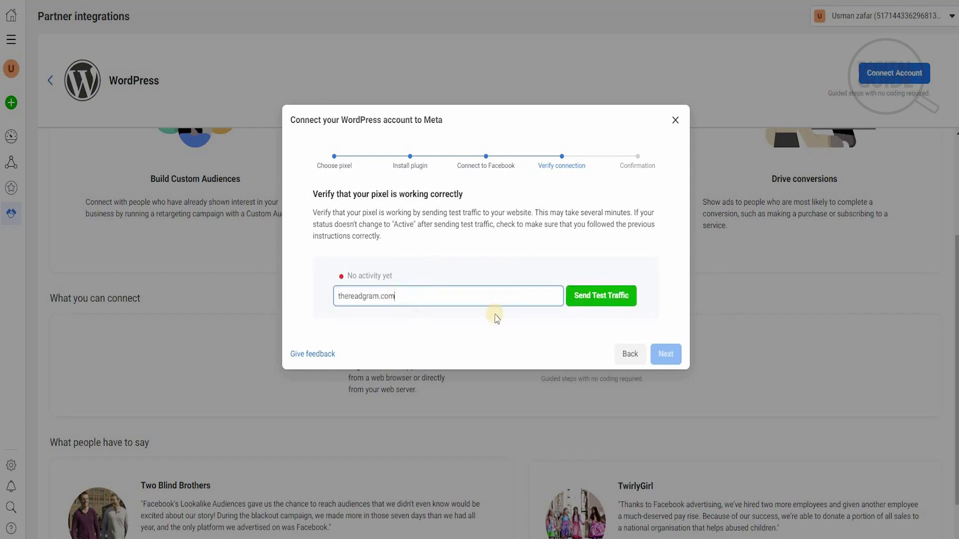
pyautogui.click(595, 300)
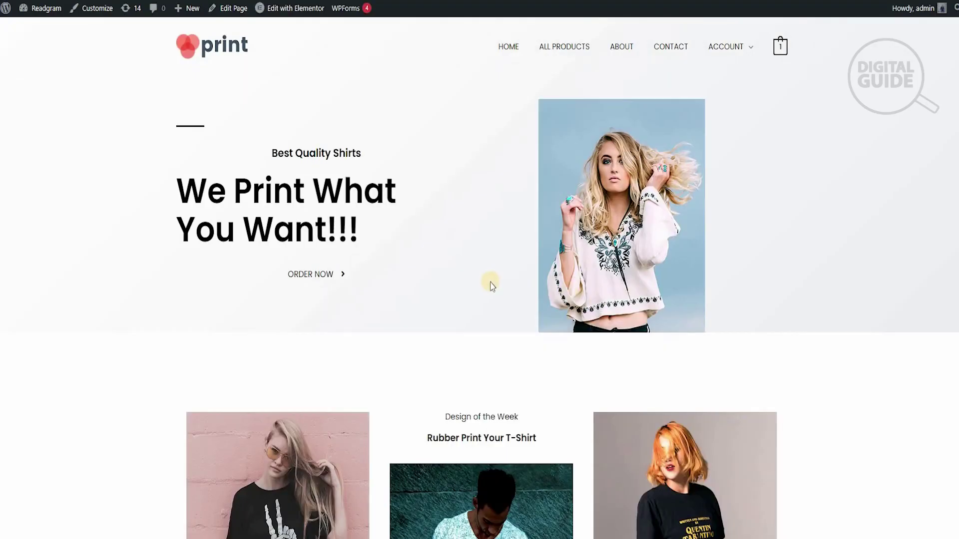
# Step: Go to Plugins > Add New and reveal the Upload Plugin option
pyautogui.scroll(-8, 492, 286)
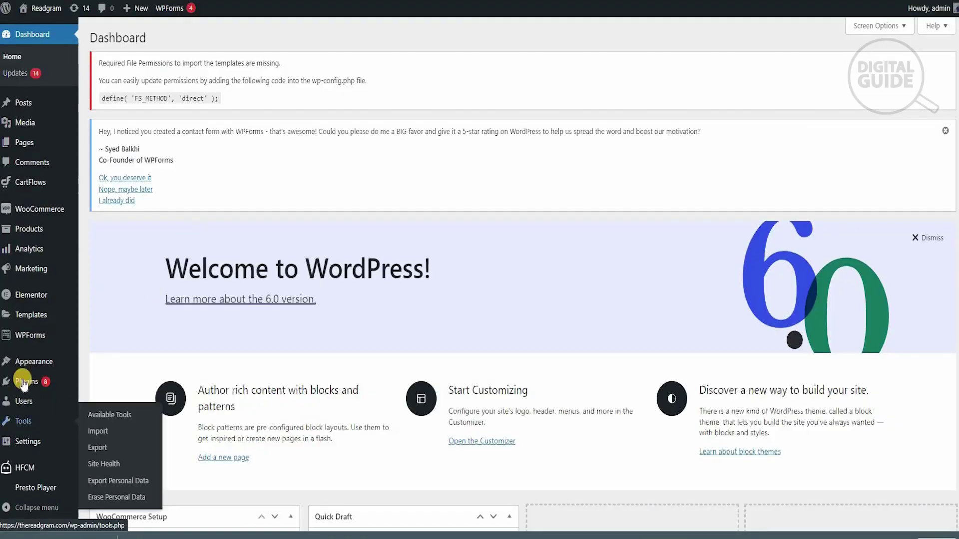
pyautogui.moveTo(23, 383)
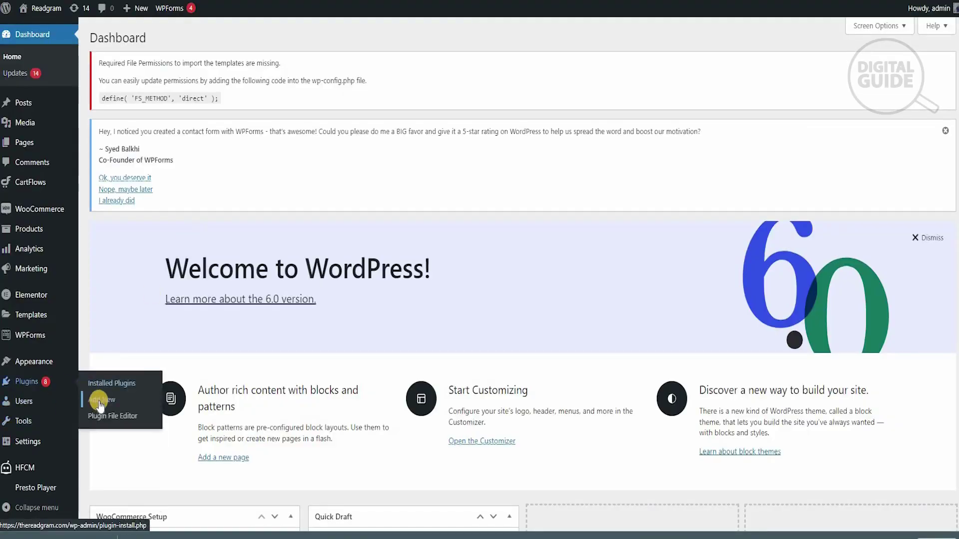
pyautogui.click(99, 400)
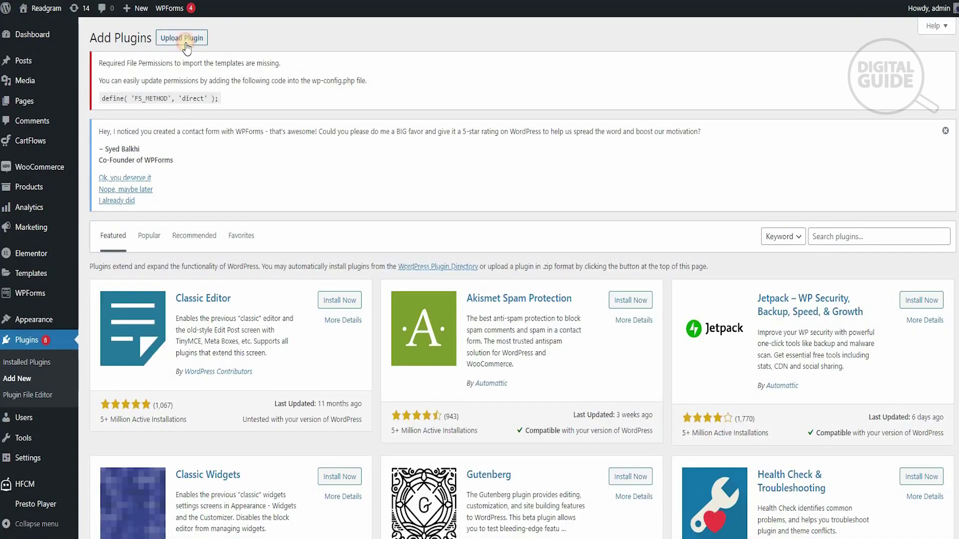
pyautogui.click(185, 45)
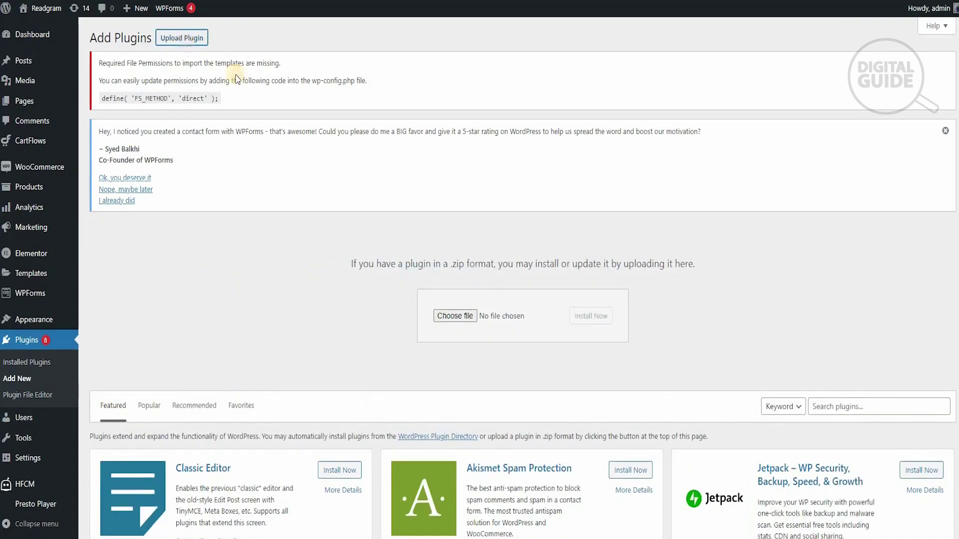
# Step: Upload Facebook-Pixel-for-Wordpress-main.zip from Downloads and install it
pyautogui.click(460, 320)
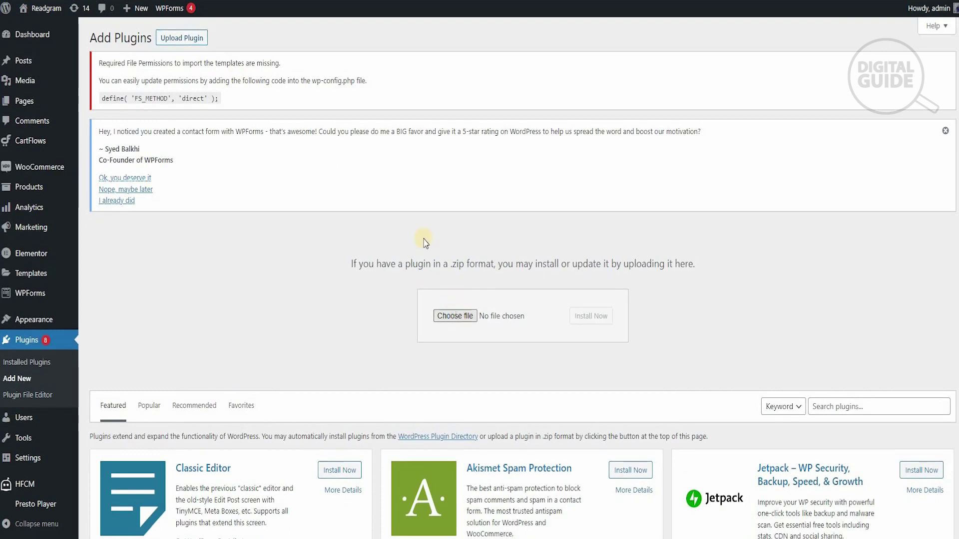
pyautogui.click(321, 163)
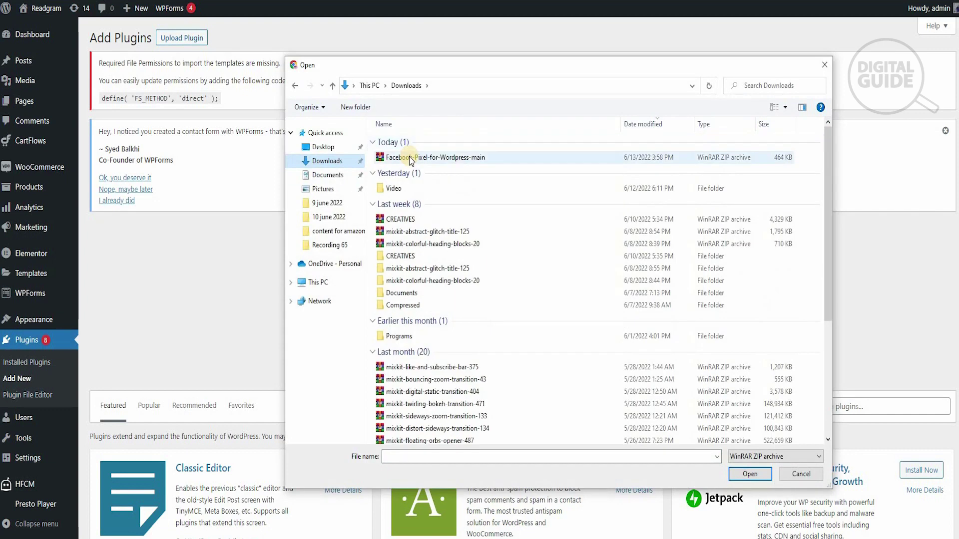
pyautogui.click(410, 158)
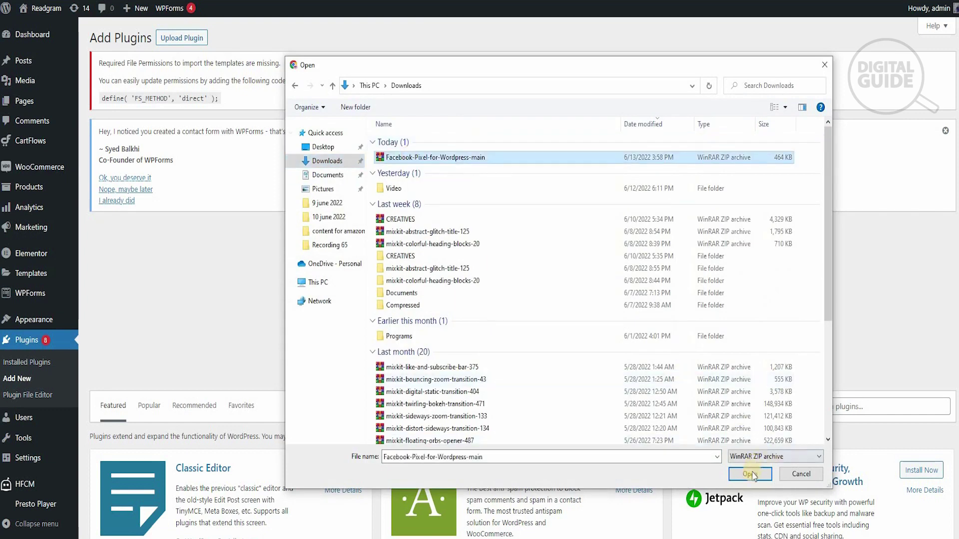
pyautogui.click(749, 474)
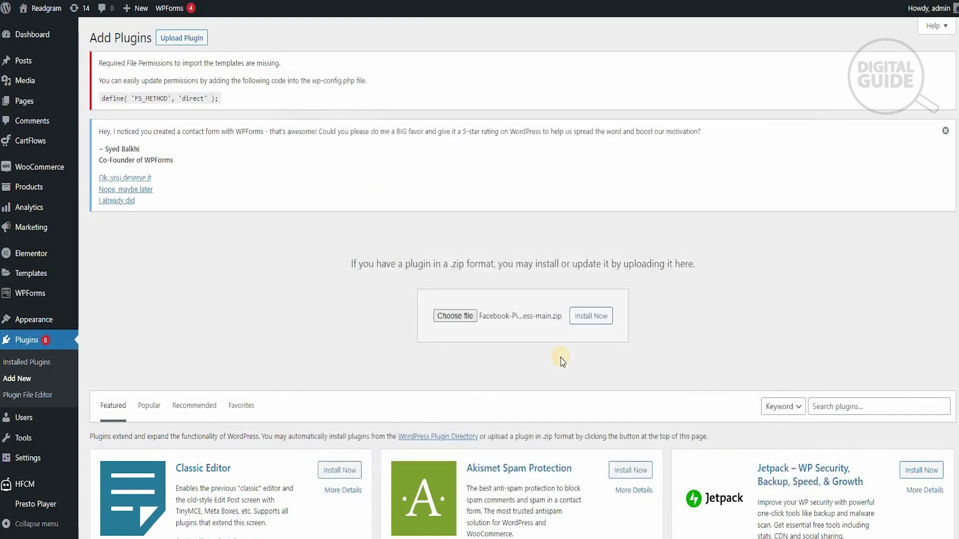
pyautogui.click(588, 320)
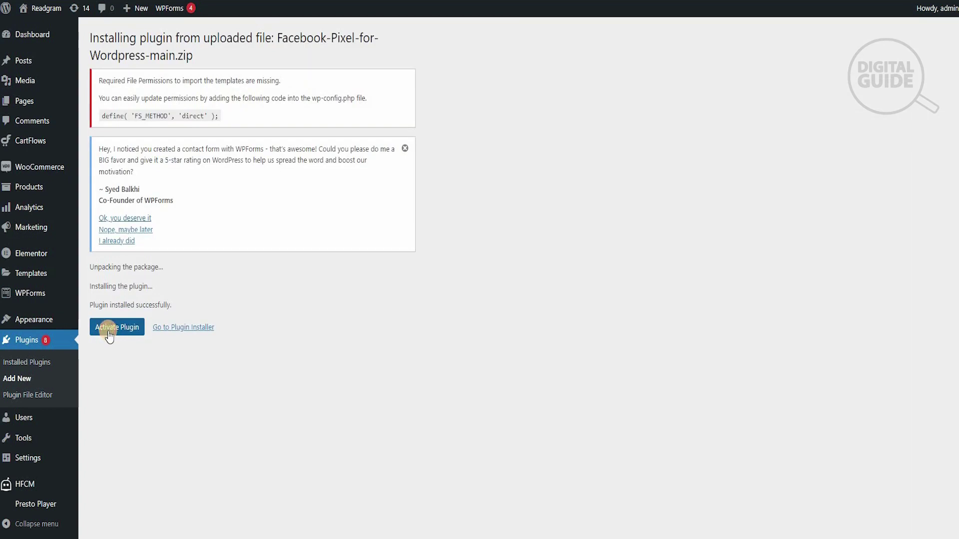
# Step: Try activating Facebook for WordPress, which fails with a fatal error and stays inactive
pyautogui.click(108, 332)
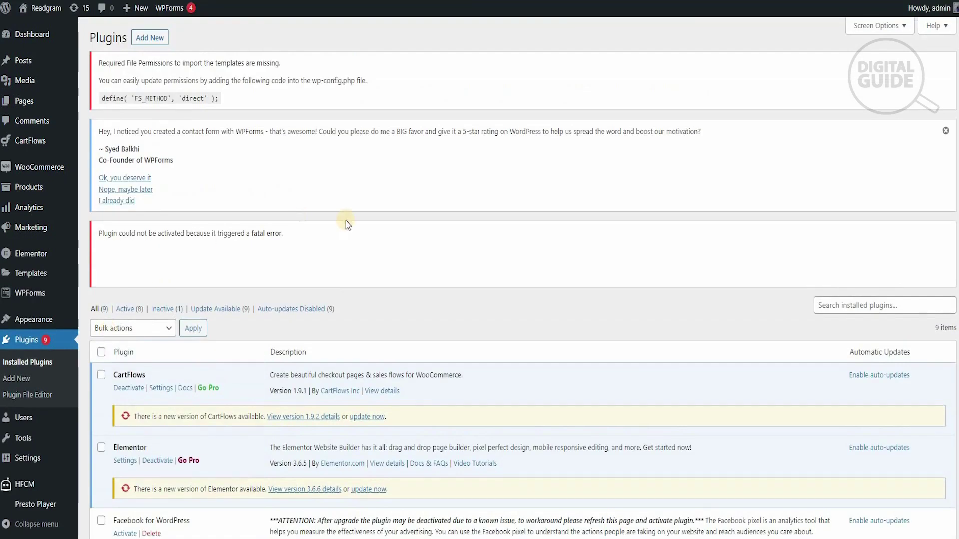
pyautogui.scroll(-3, 357, 300)
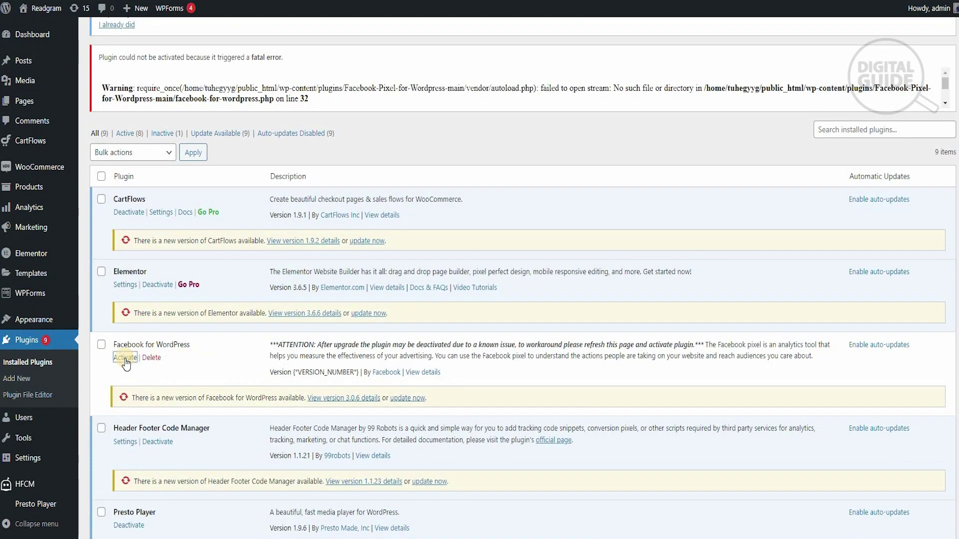
pyautogui.scroll(-1, 176, 278)
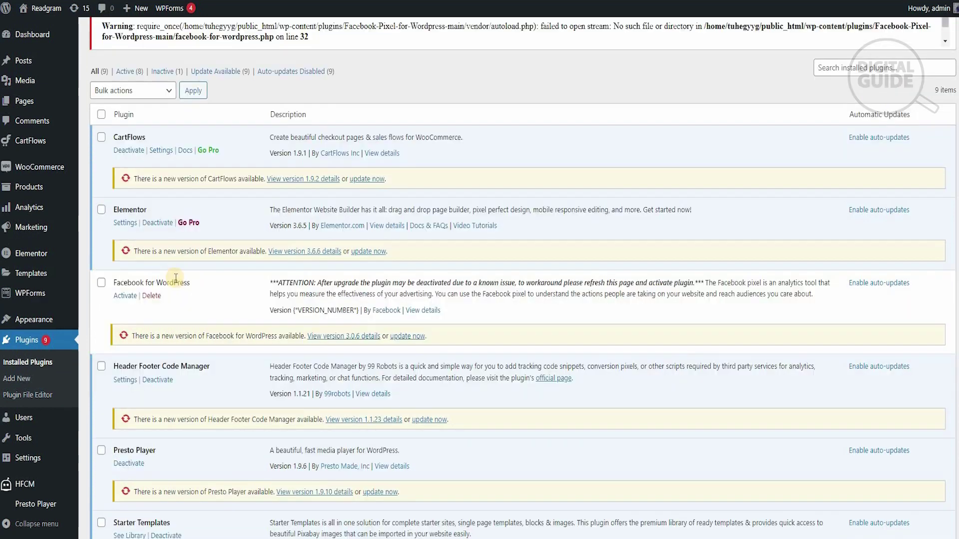
pyautogui.click(126, 297)
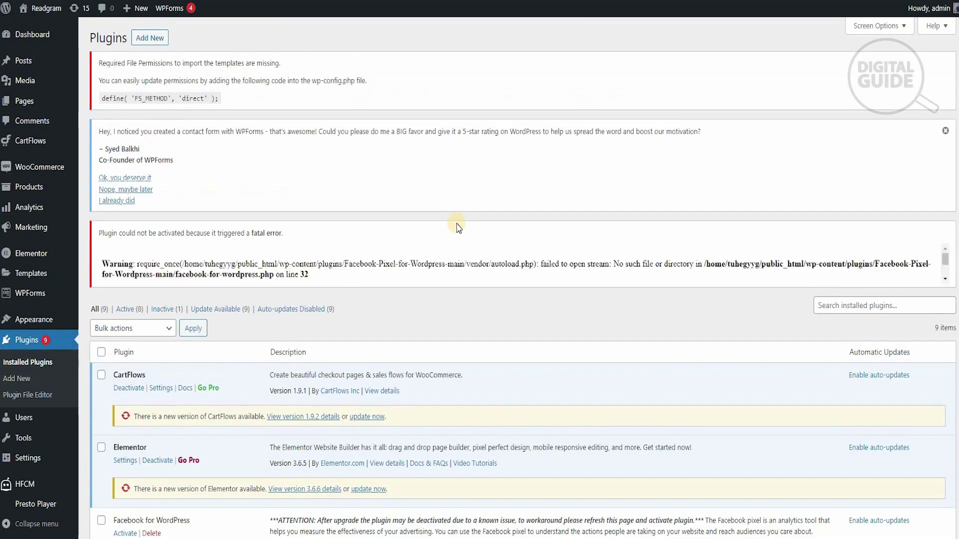
pyautogui.scroll(-2, 457, 224)
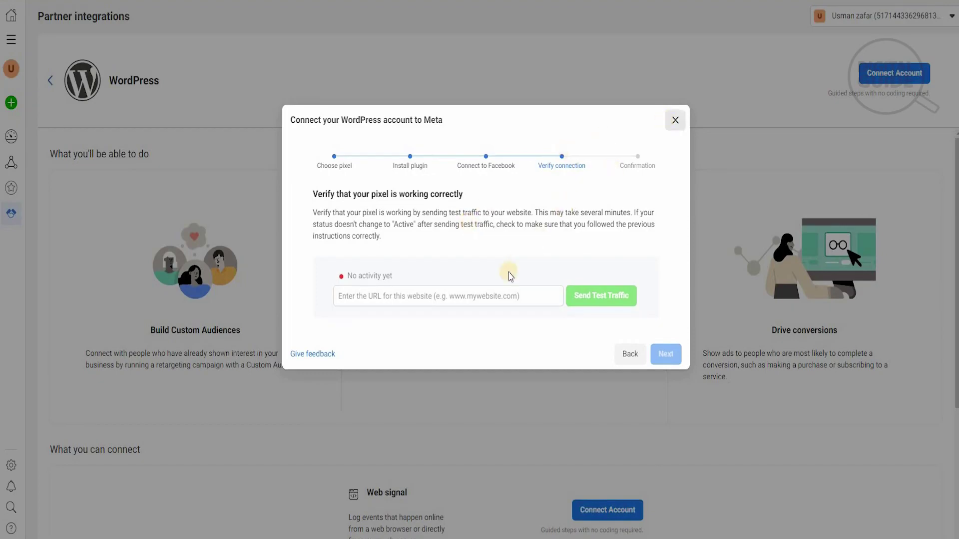
# Step: Close the Connect your WordPress account dialog and go back to Partner integrations
pyautogui.click(483, 296)
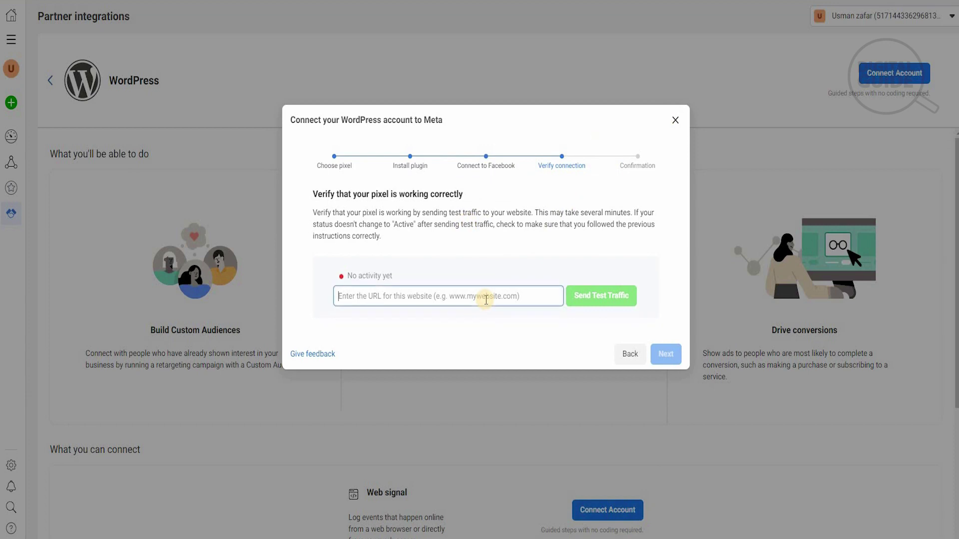
pyautogui.click(587, 103)
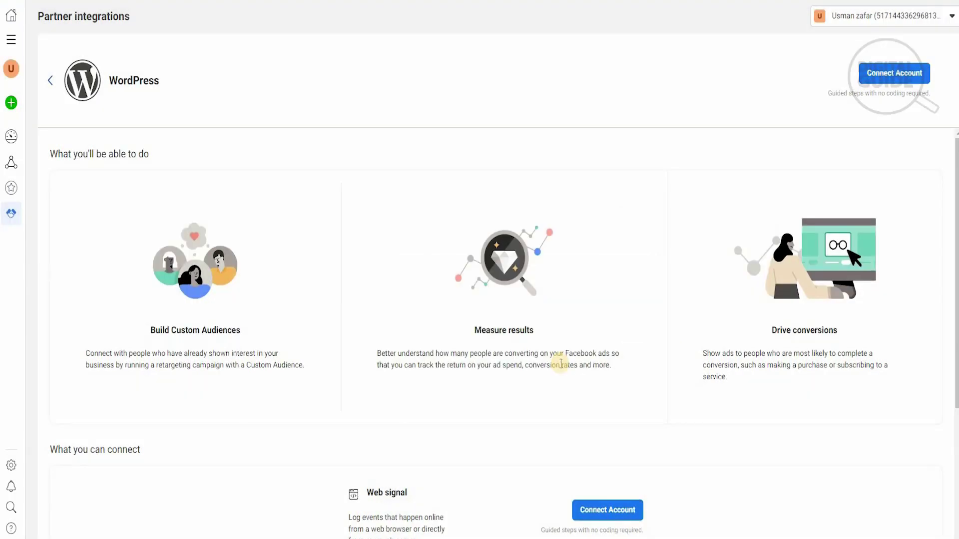
pyautogui.scroll(-4, 561, 363)
pyautogui.scroll(4, 560, 364)
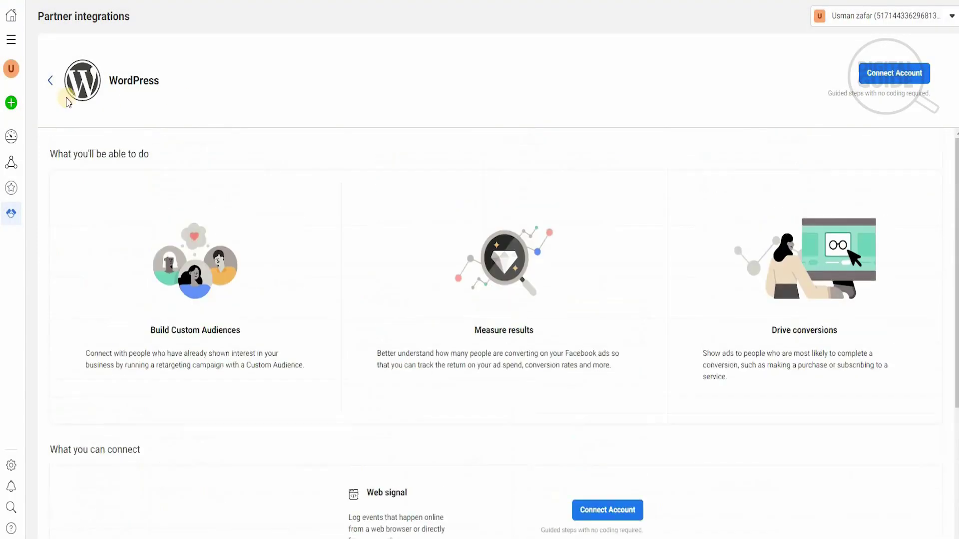
pyautogui.click(50, 84)
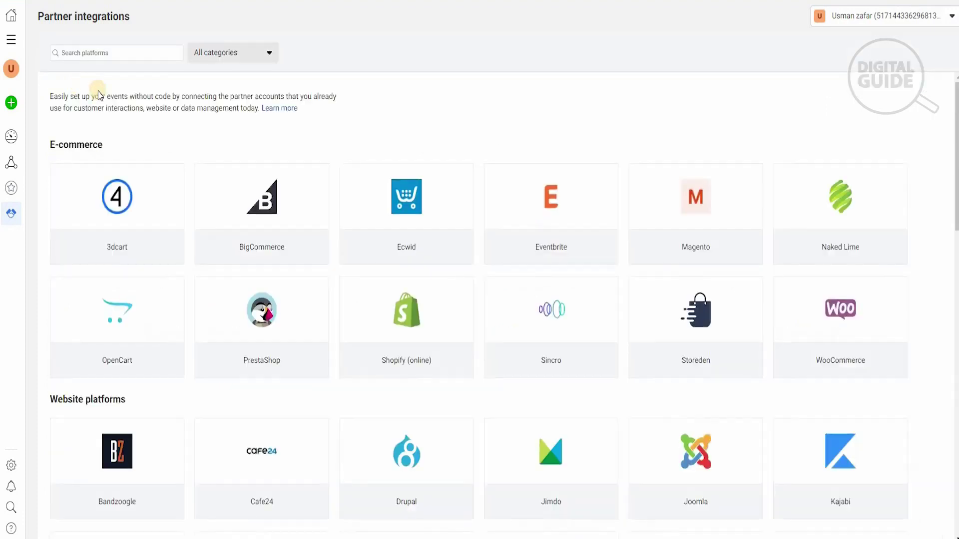
# Step: Scroll through the Partner integrations catalogue, where WordPress now shows as active
pyautogui.moveTo(470, 287)
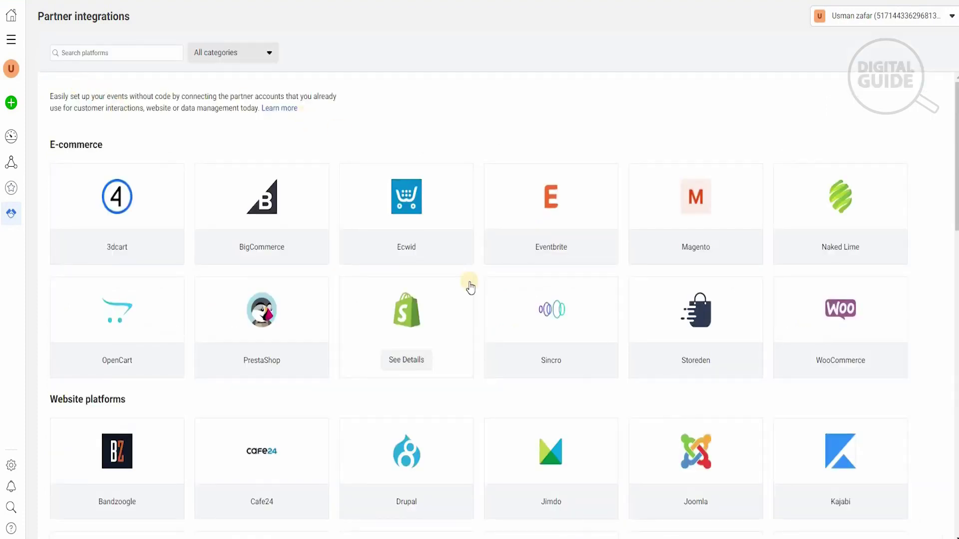
pyautogui.scroll(-5, 470, 288)
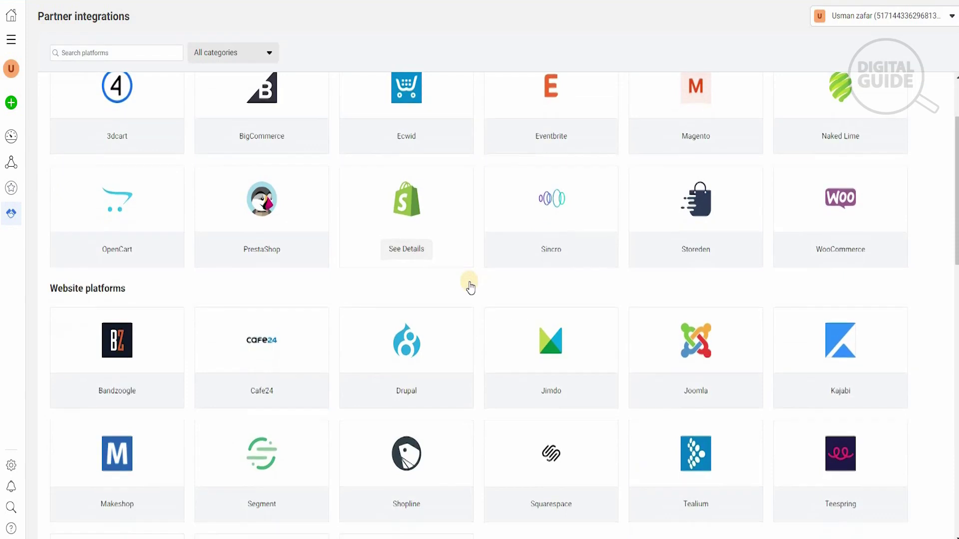
pyautogui.scroll(-3, 470, 287)
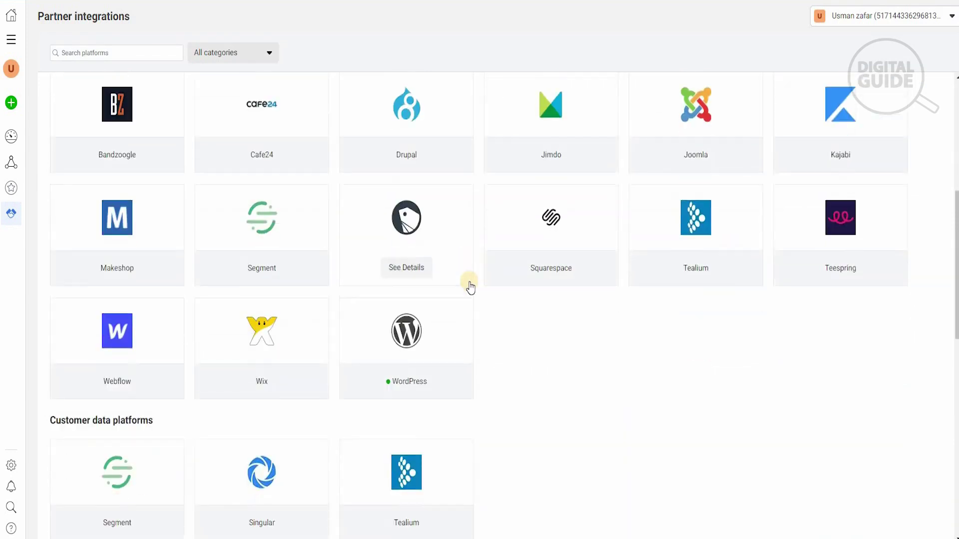
pyautogui.scroll(-1, 470, 288)
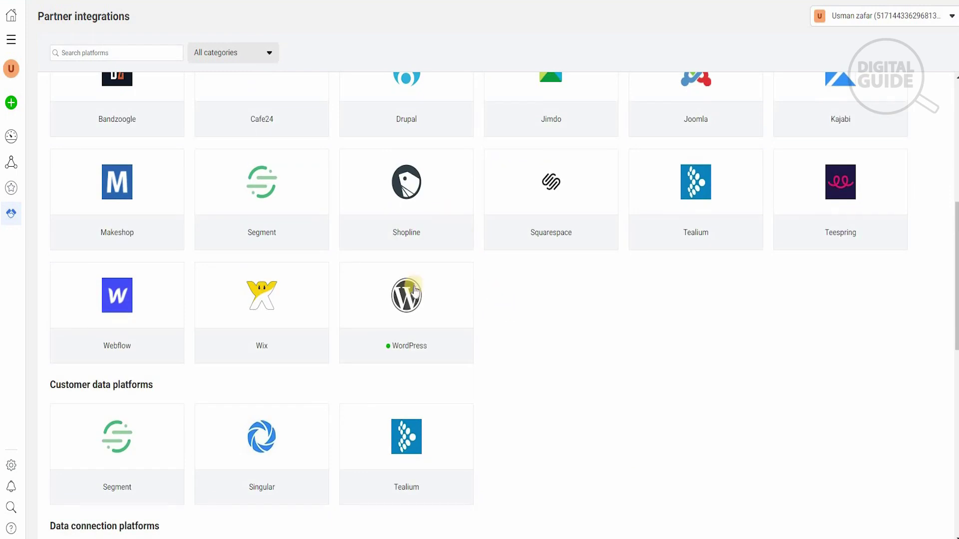
pyautogui.scroll(-3, 530, 358)
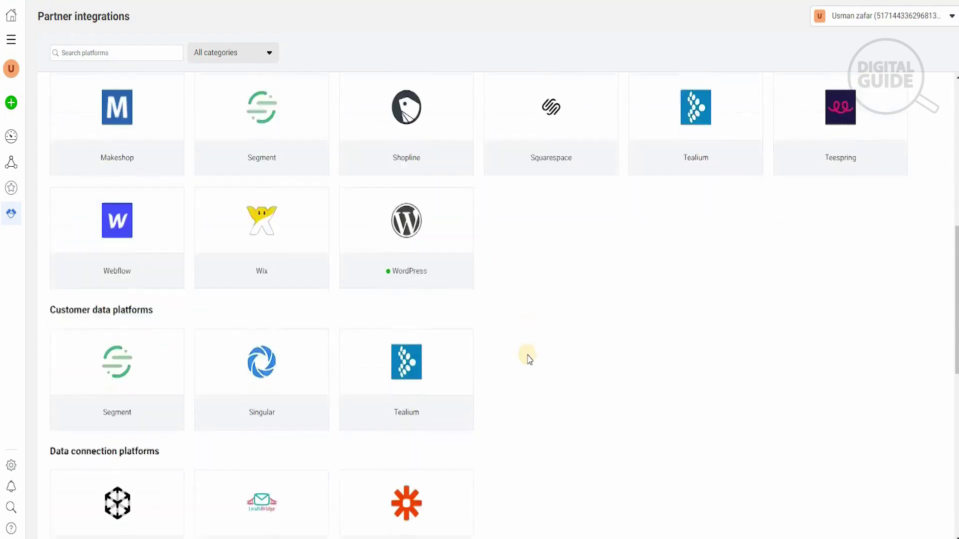
pyautogui.scroll(-5, 529, 359)
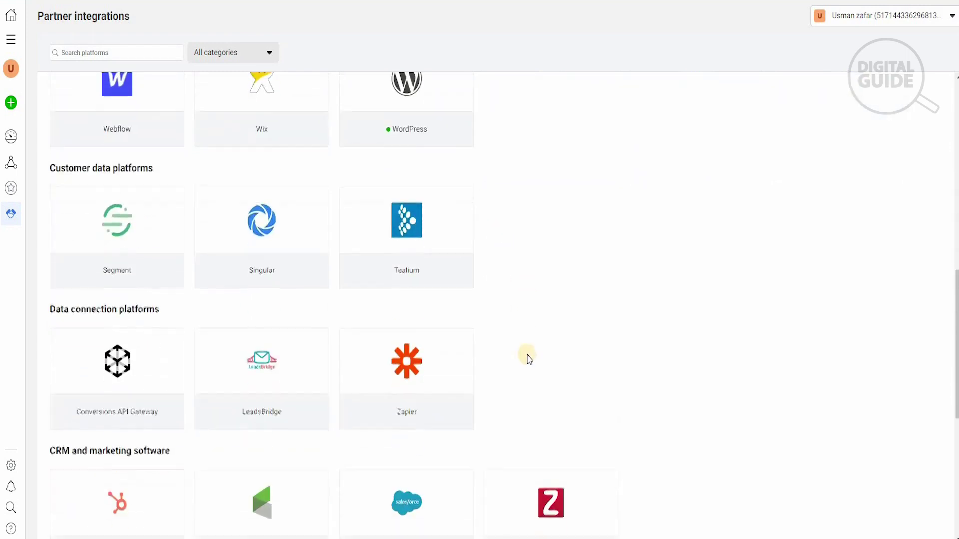
pyautogui.scroll(-4, 530, 358)
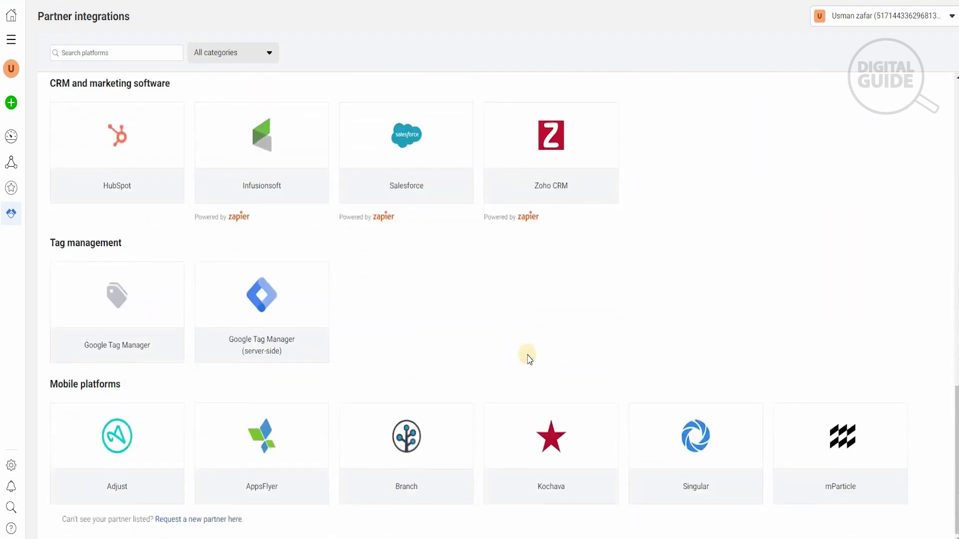
pyautogui.scroll(4, 530, 358)
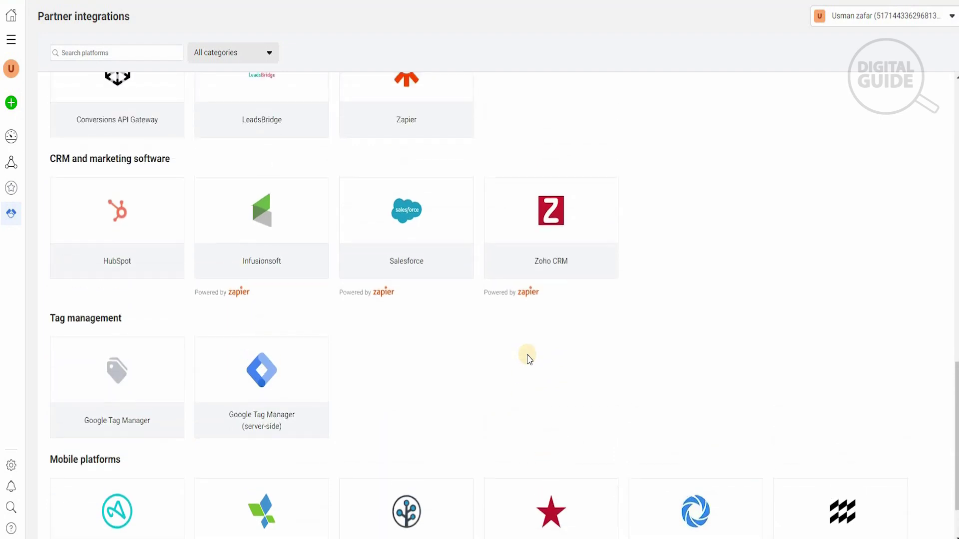
pyautogui.scroll(2, 527, 359)
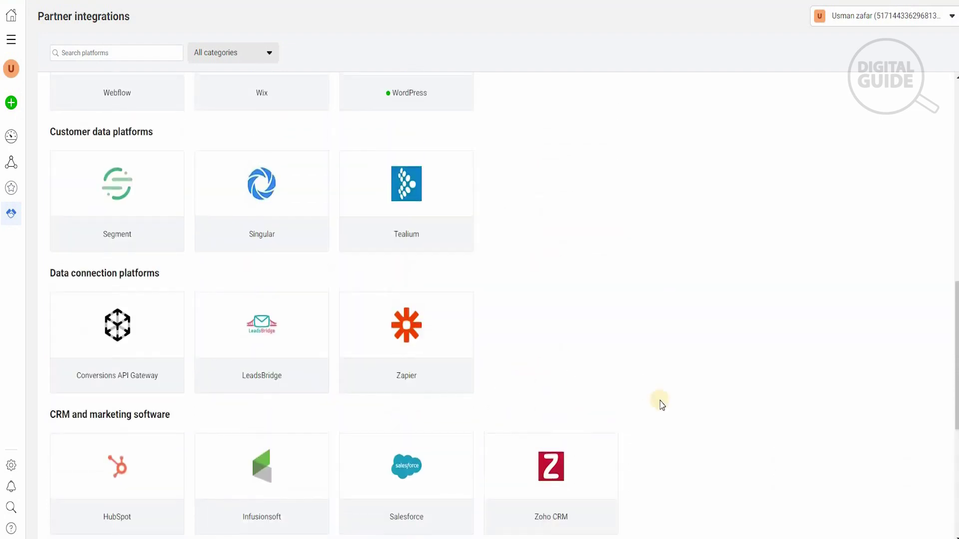
pyautogui.scroll(-2, 662, 404)
pyautogui.scroll(2, 662, 404)
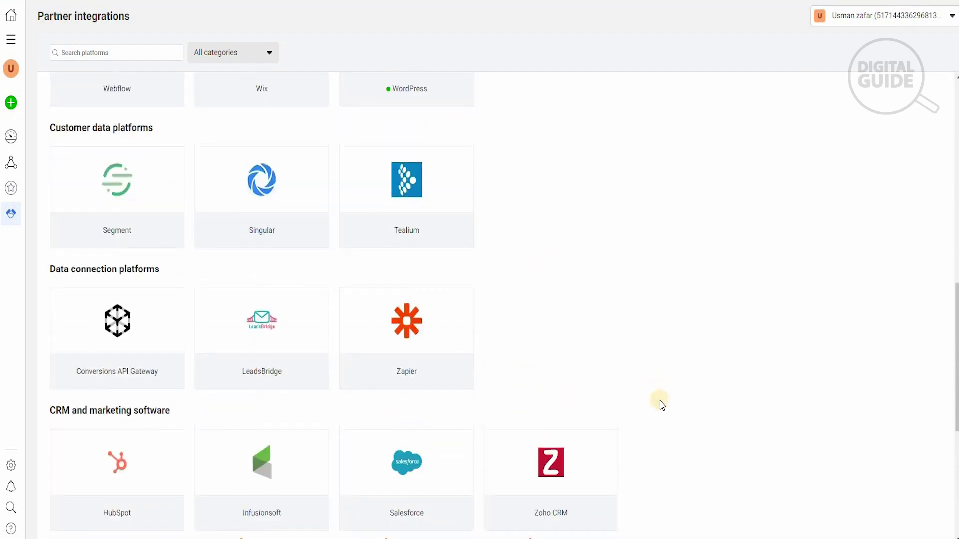
pyautogui.scroll(10, 661, 405)
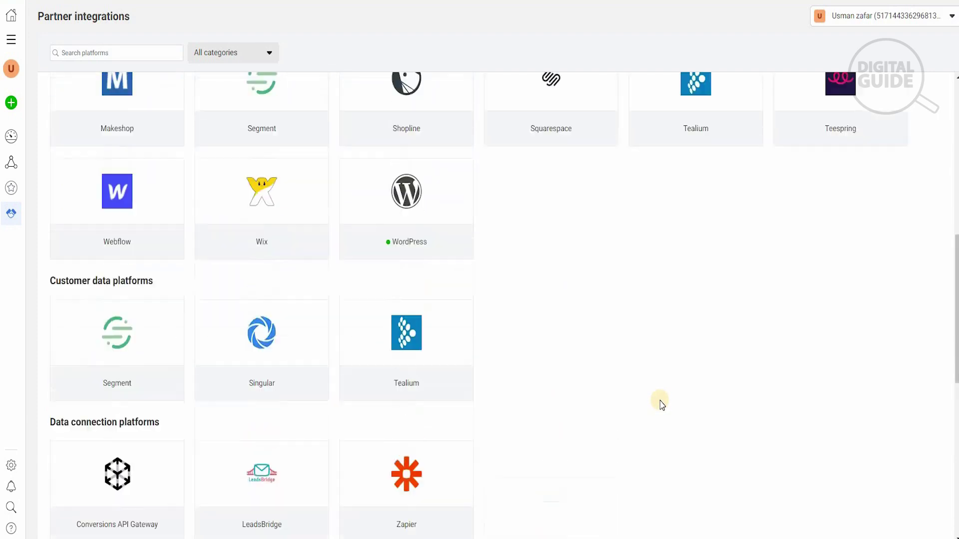
pyautogui.scroll(-4, 659, 402)
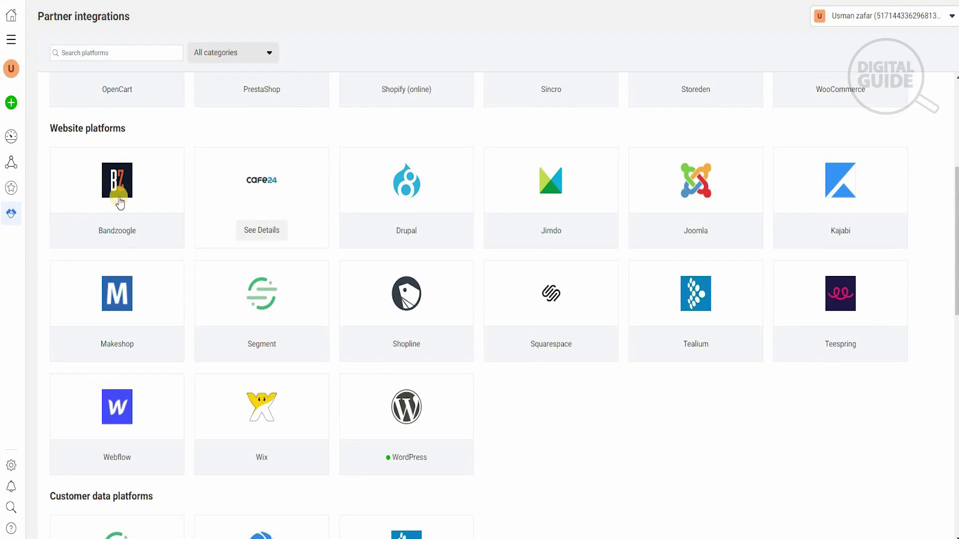
# Step: Switch from Partner integrations to the Overview page showing the Welcome to Events Manager panel
pyautogui.moveTo(27, 158)
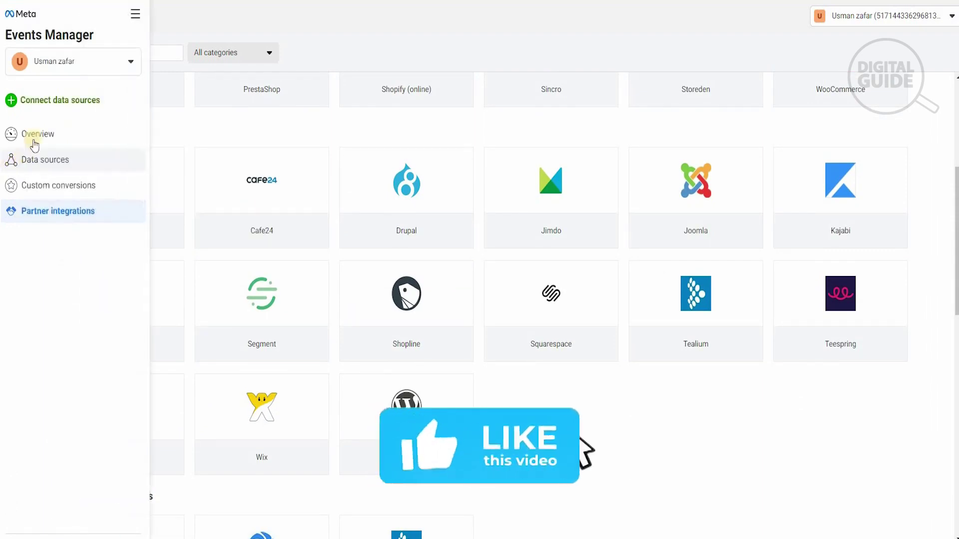
pyautogui.click(90, 133)
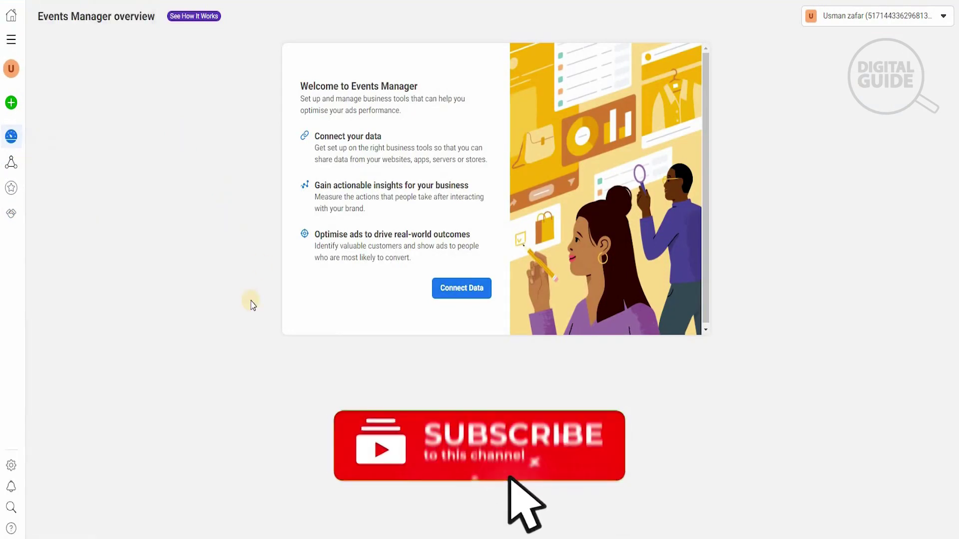
pyautogui.scroll(-1, 251, 303)
pyautogui.scroll(1, 251, 303)
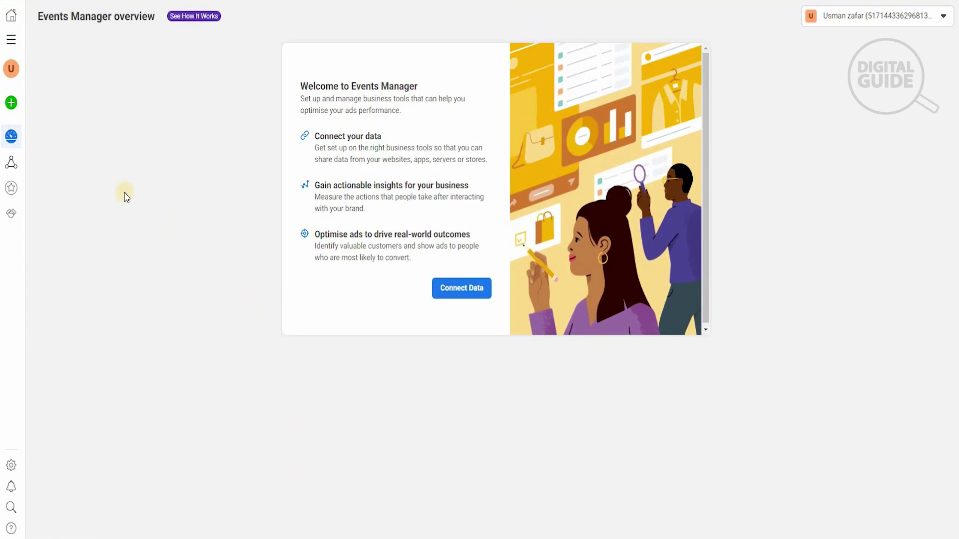
pyautogui.scroll(-1, 124, 193)
pyautogui.scroll(1, 125, 194)
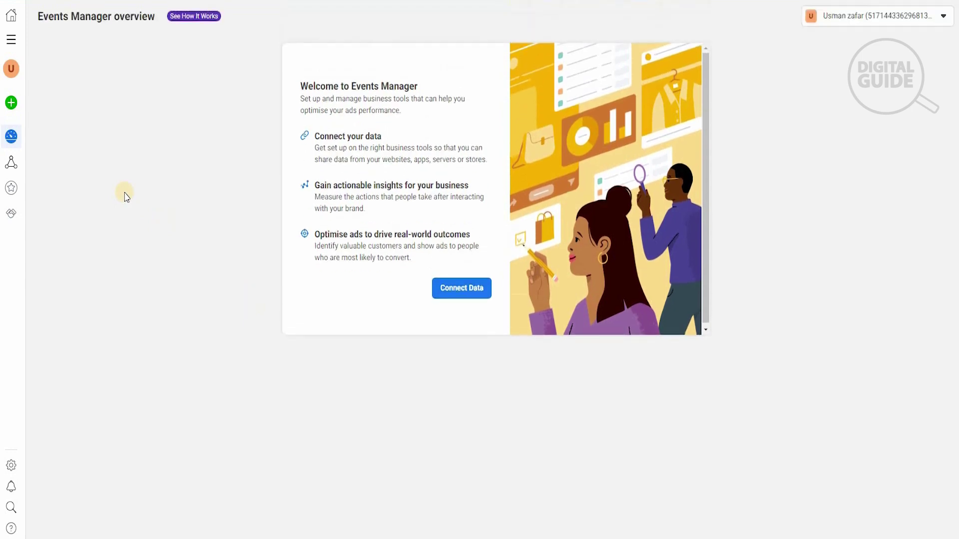